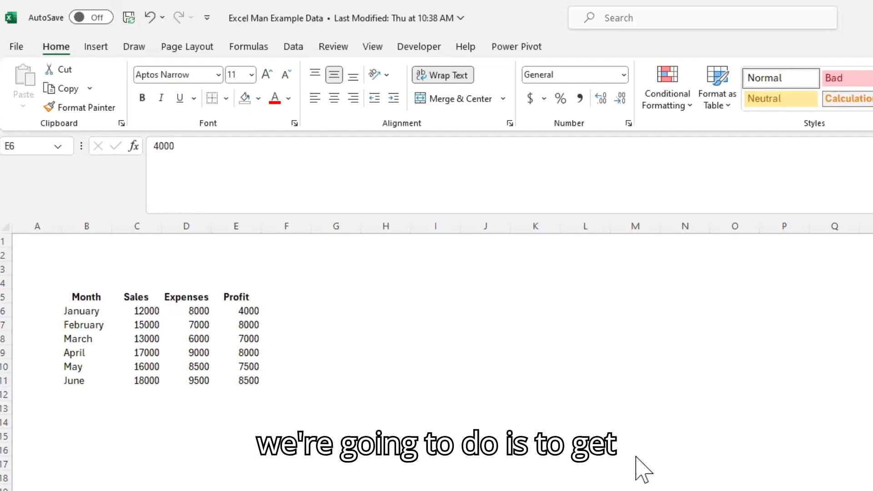
# Step: Select the entire monthly data range, headers included, starting from a cell inside it
pyautogui.click(515, 384)
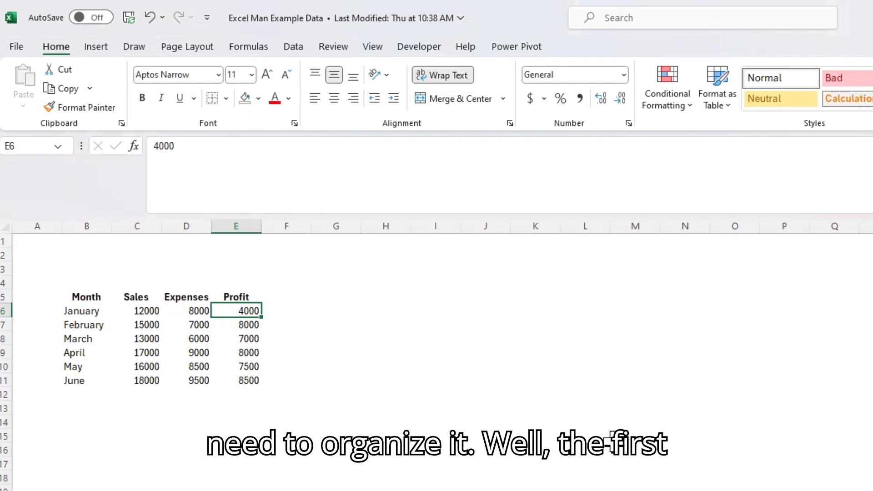
pyautogui.click(168, 339)
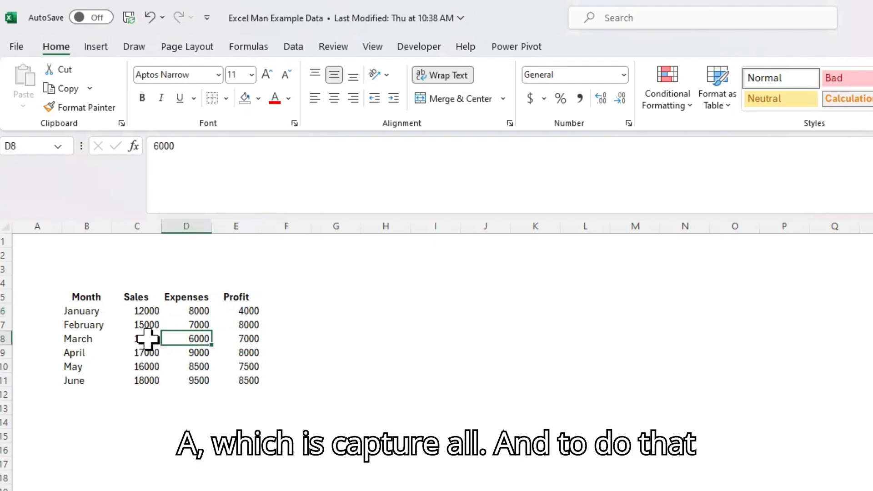
pyautogui.click(389, 404)
pyautogui.click(191, 349)
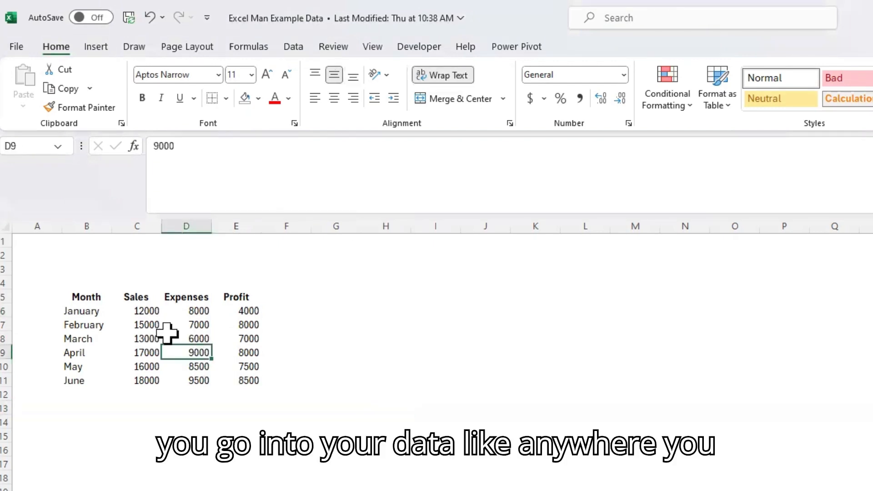
pyautogui.click(144, 324)
pyautogui.click(235, 324)
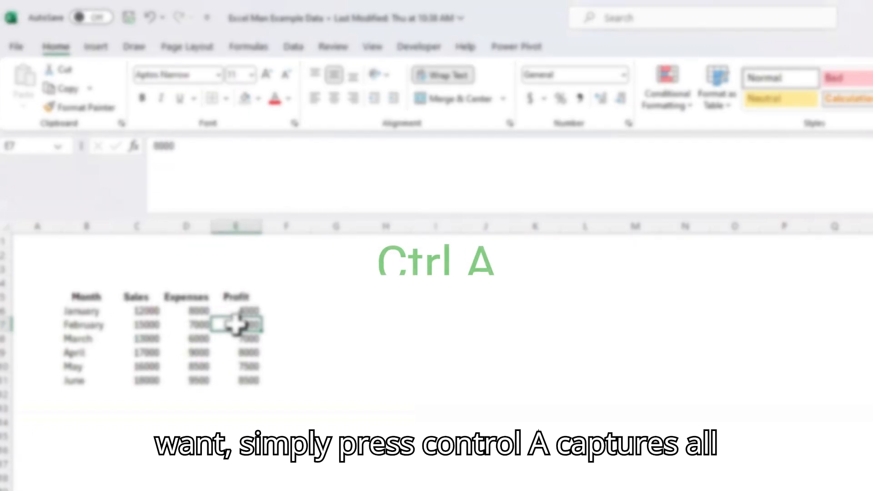
pyautogui.hotkey('ctrl', 'a')
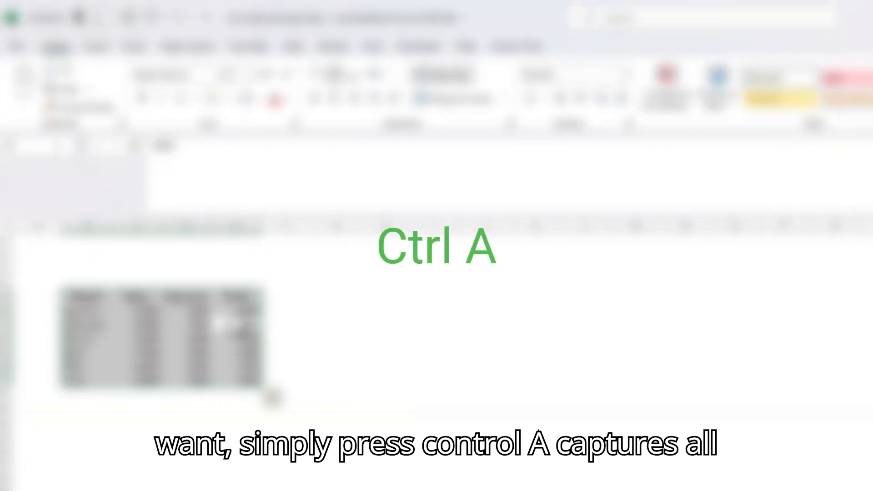
# Step: Deselect the data, display the ribbon's shortcut key hints and dismiss them
pyautogui.click(298, 334)
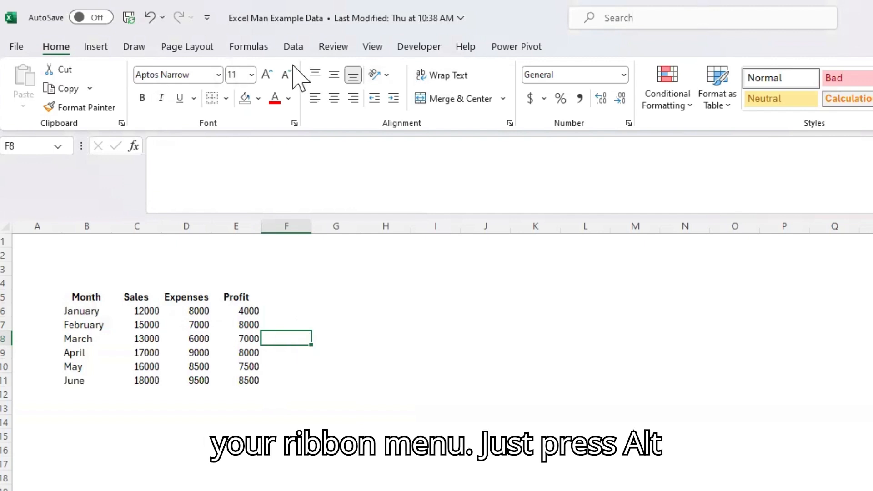
pyautogui.press('alt')
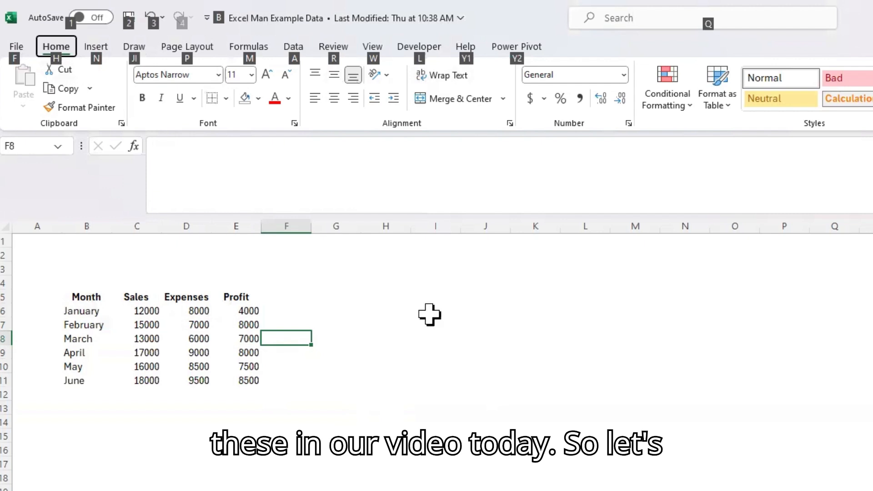
pyautogui.click(409, 350)
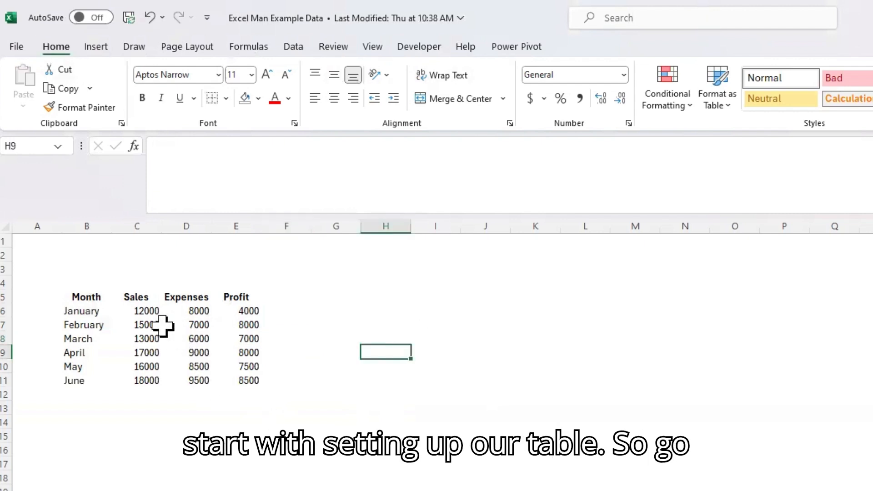
# Step: Convert the monthly data range B5:E11 into a table with headers
pyautogui.click(176, 324)
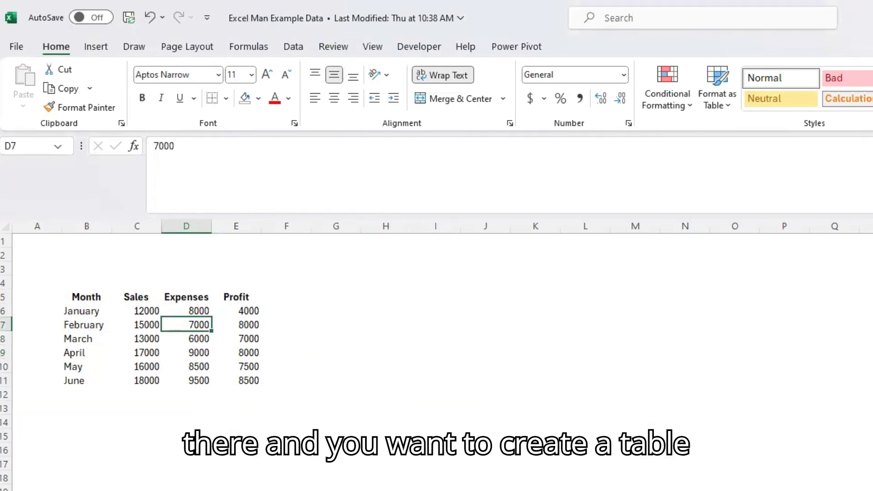
pyautogui.hotkey('ctrl', 't')
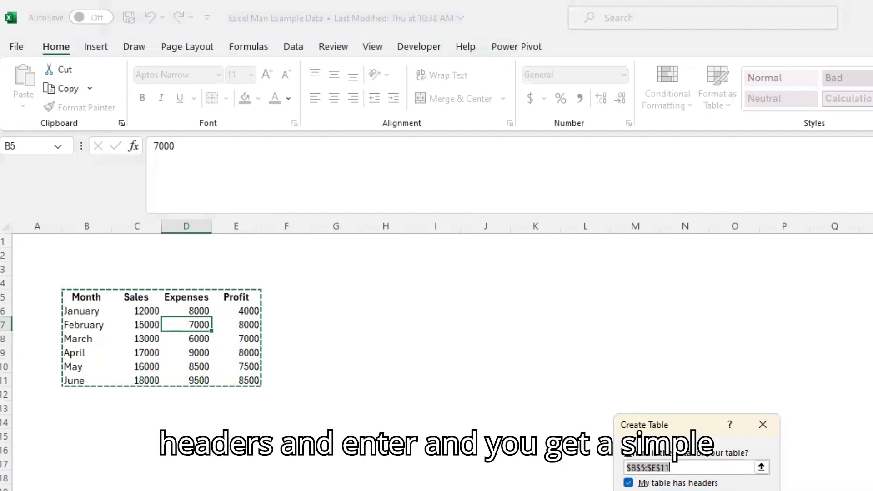
pyautogui.press('Return')
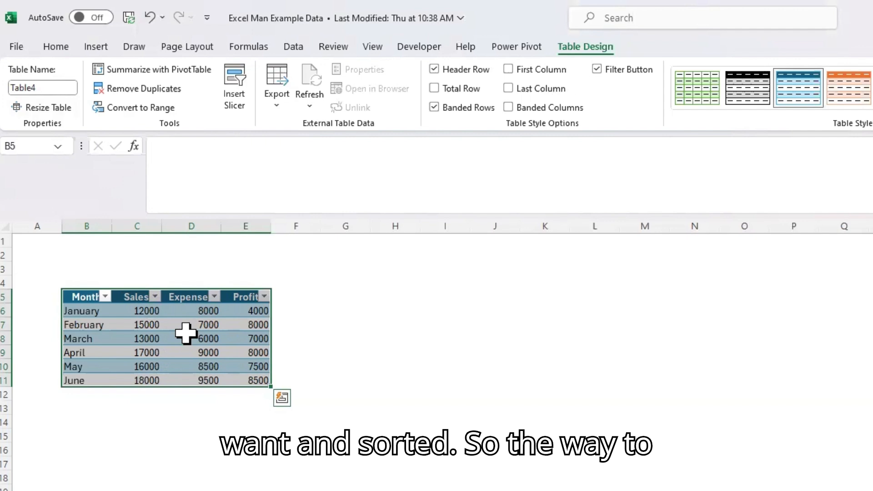
# Step: Turn off the filter buttons in the table's header row
pyautogui.press('alt')
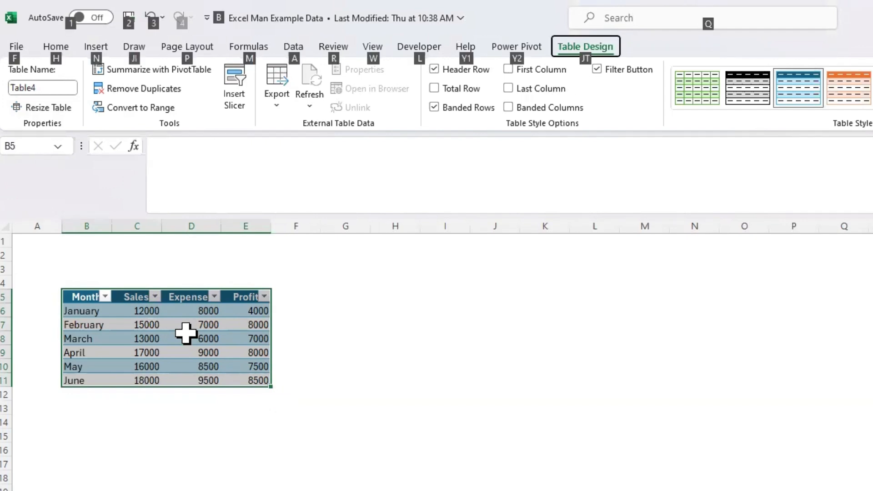
pyautogui.press('j')
pyautogui.press('t')
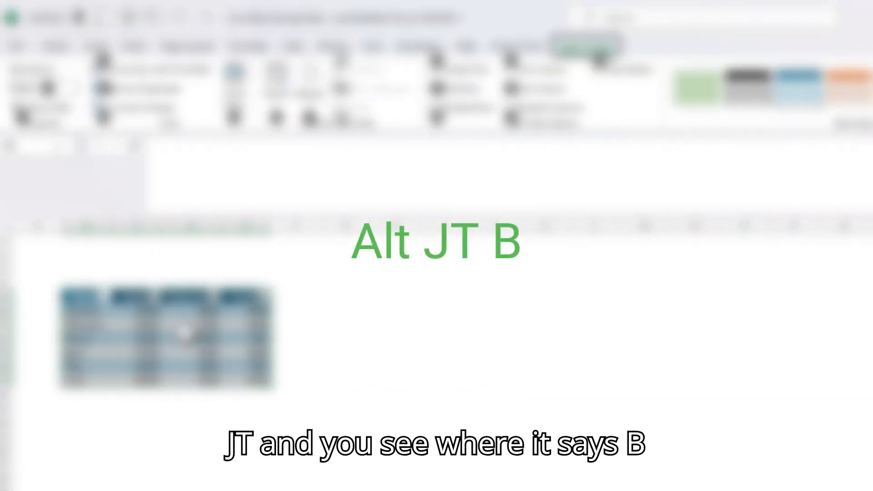
pyautogui.press('b')
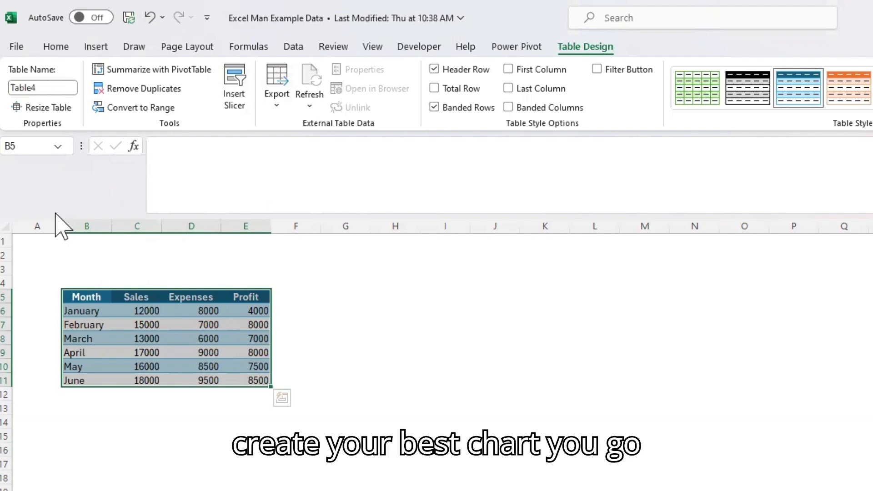
# Step: Open the recommended charts for the table data, starting from a cell inside the table
pyautogui.click(189, 350)
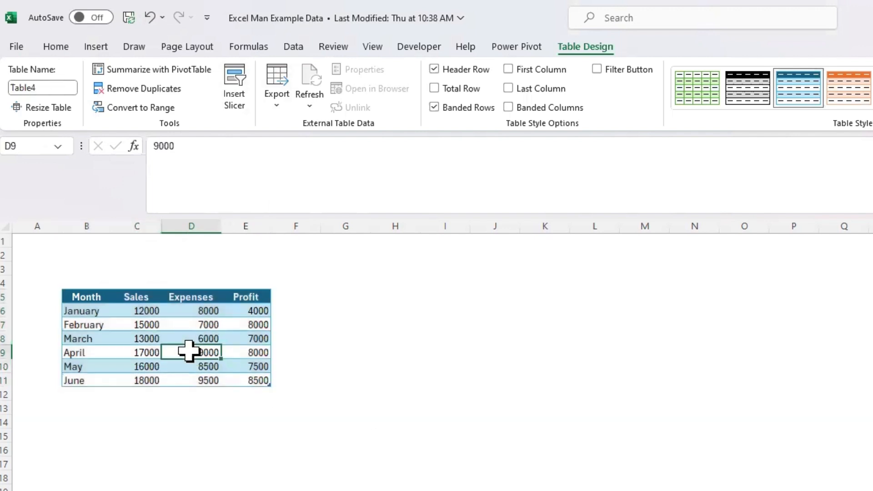
pyautogui.click(109, 343)
pyautogui.click(152, 337)
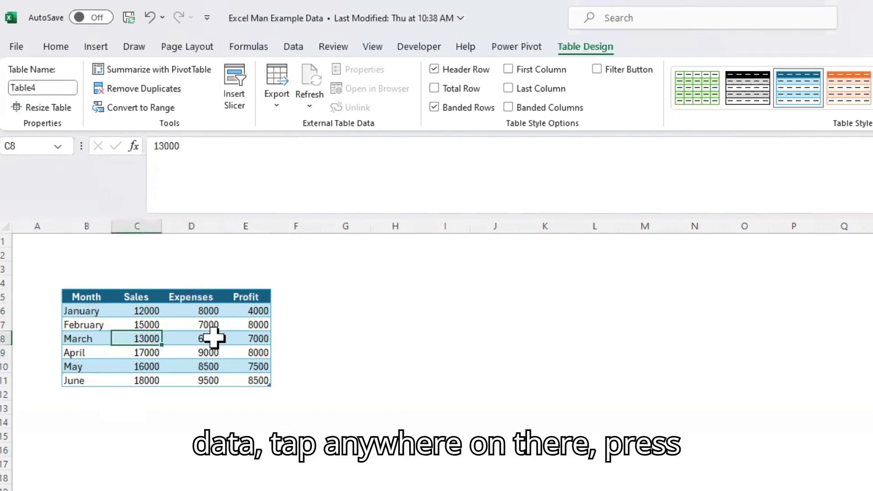
pyautogui.press('alt')
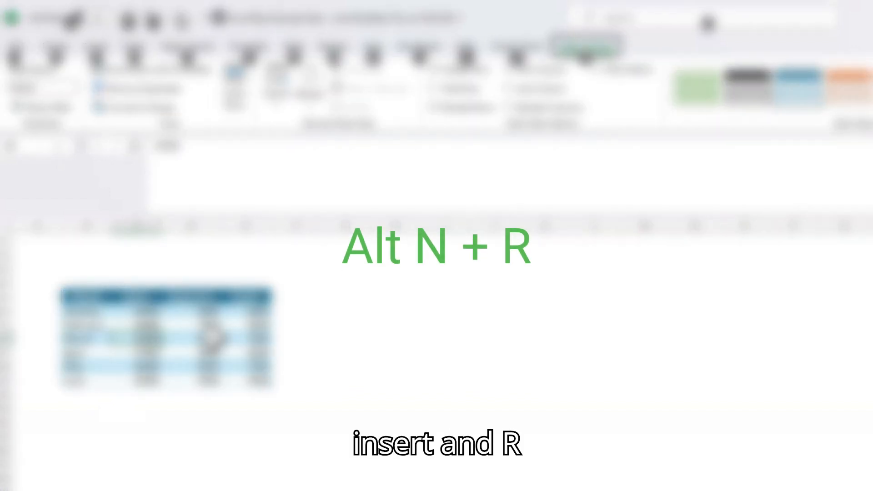
pyautogui.press('n')
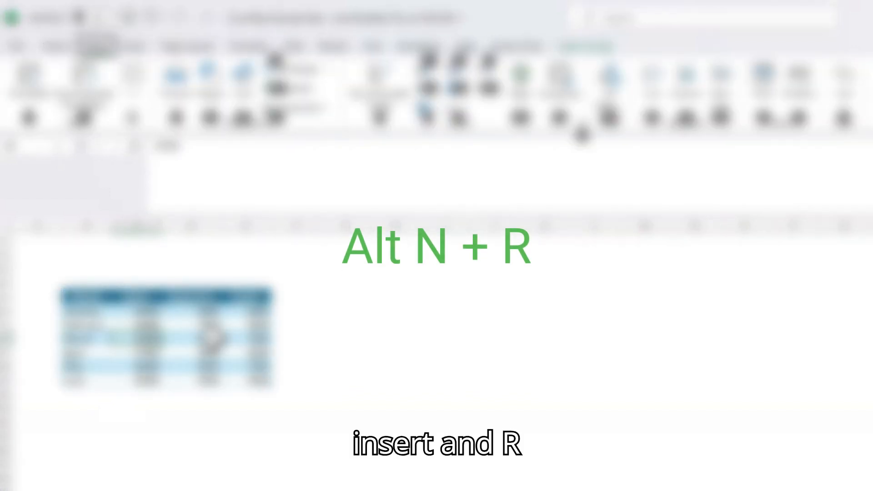
pyautogui.press('r')
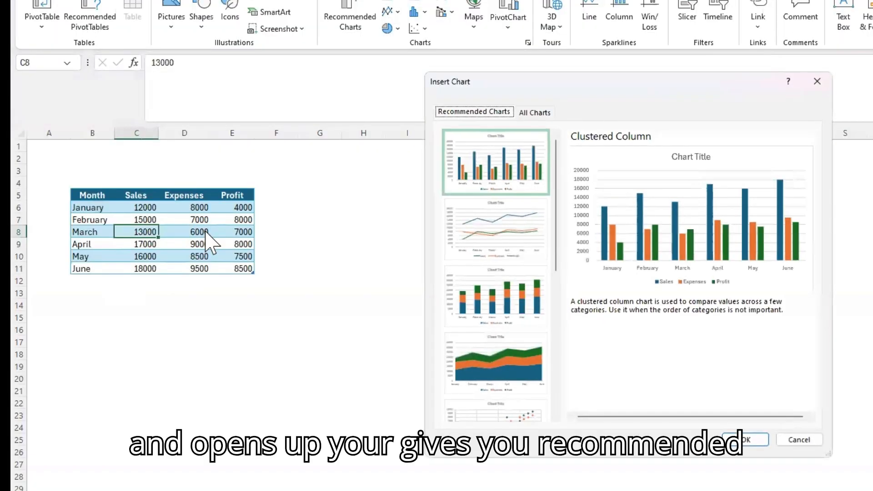
# Step: Switch from the recommended charts to all chart types and choose the Line category
pyautogui.press('Right')
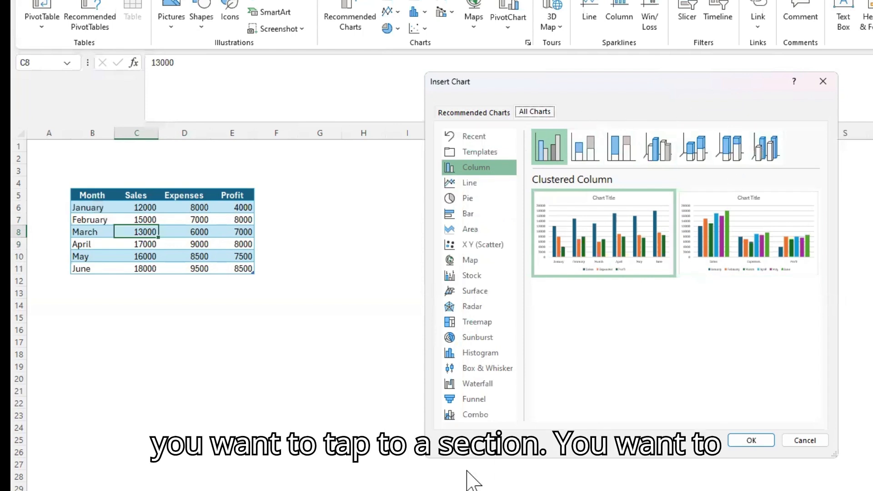
pyautogui.press('Tab')
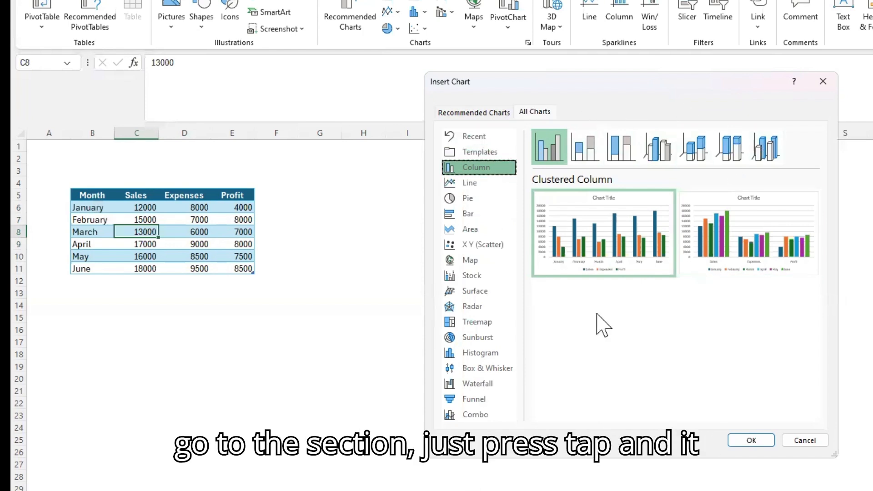
pyautogui.press('Down')
pyautogui.press('Up')
pyautogui.press('Up')
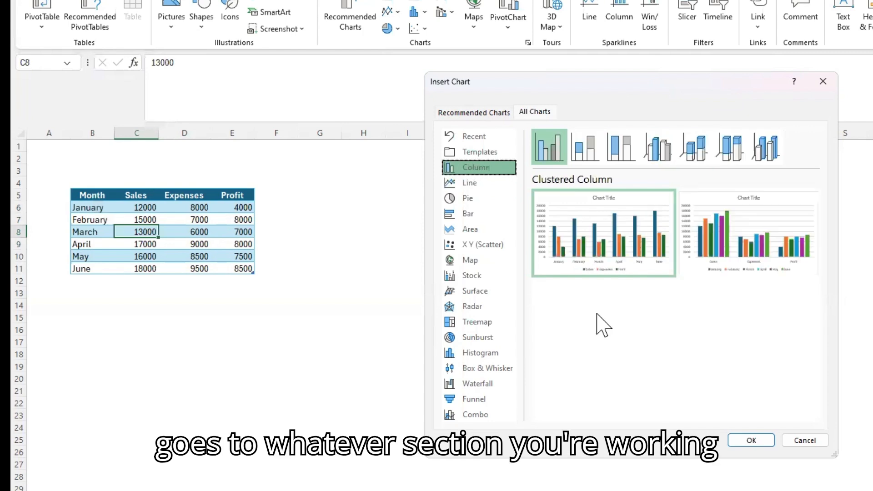
pyautogui.press('Down')
pyautogui.press('Down')
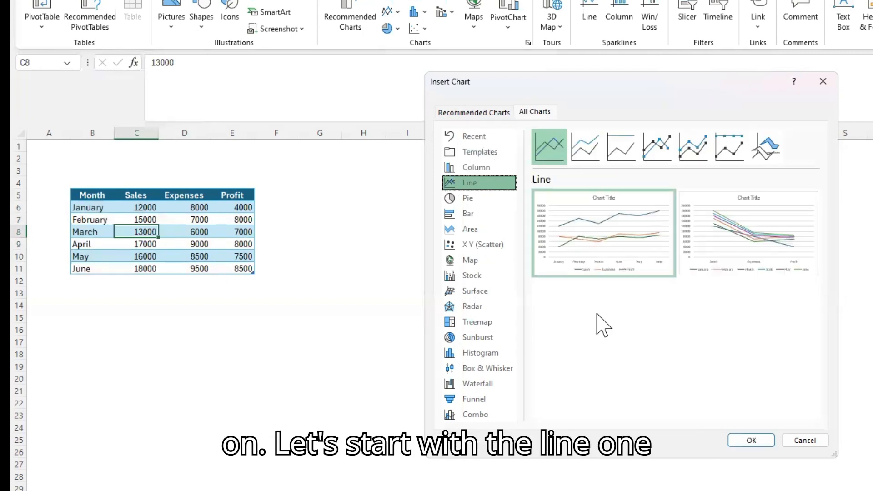
pyautogui.press('Down')
pyautogui.press('Up')
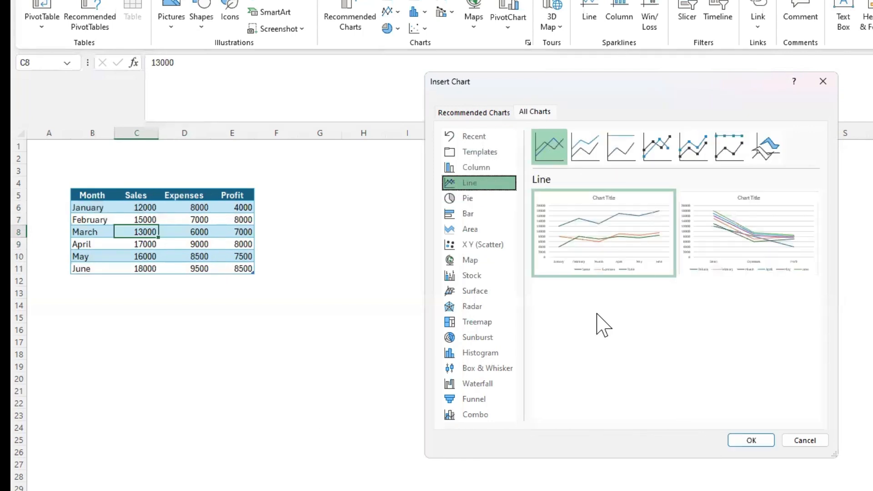
# Step: Choose the Line with Markers subtype and insert the chart into the sheet
pyautogui.press('Tab')
pyautogui.press('Right')
pyautogui.press('Right')
pyautogui.press('Right')
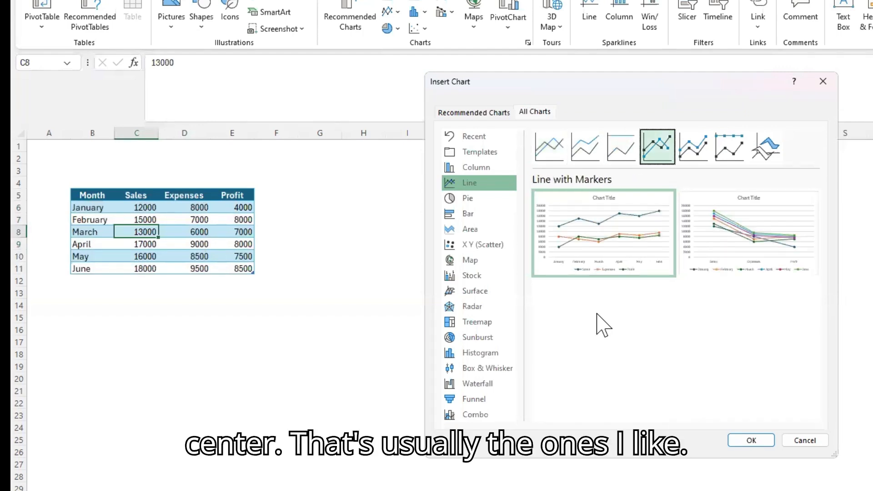
pyautogui.press('Return')
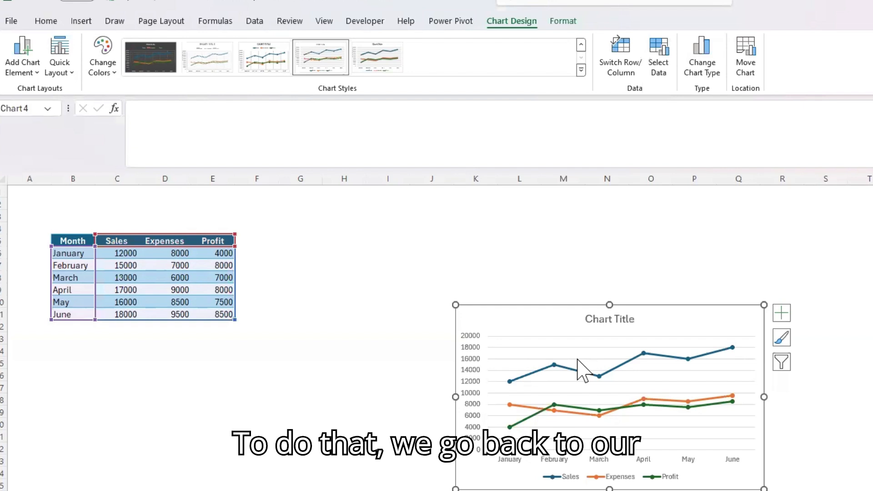
# Step: Add a linear trendline based on the Sales series to the line chart
pyautogui.press('alt')
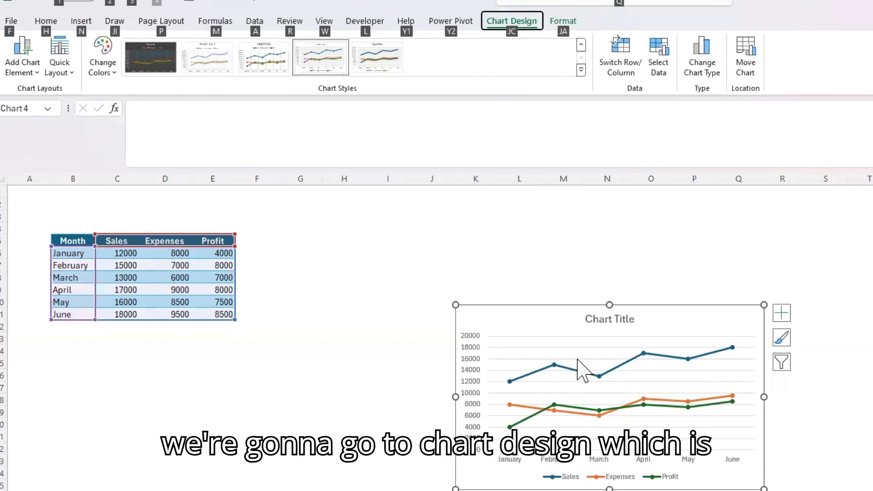
pyautogui.press('j')
pyautogui.press('c')
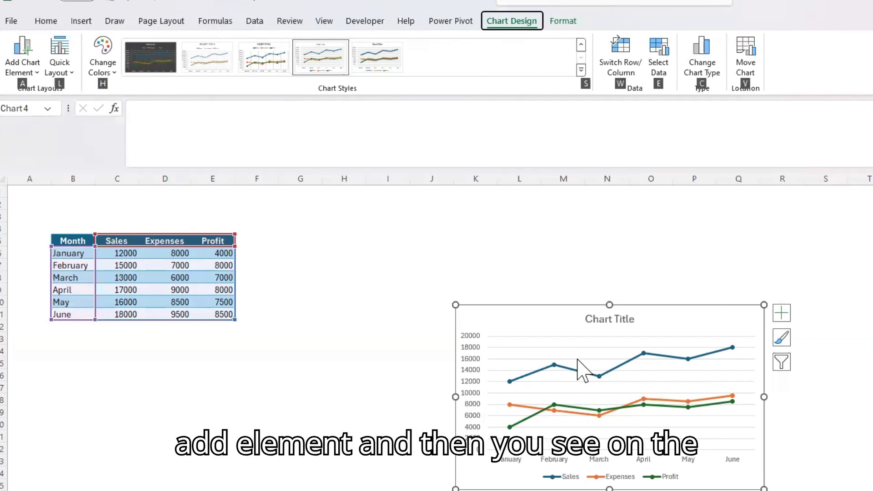
pyautogui.press('a')
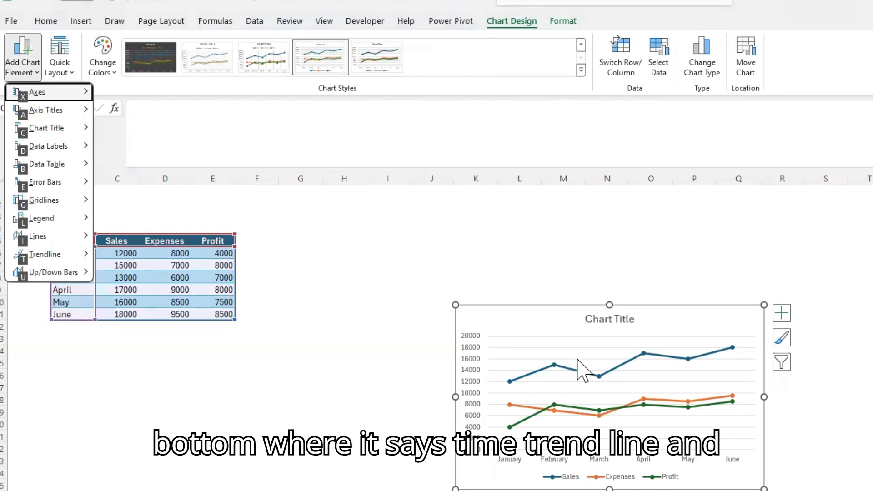
pyautogui.press('t')
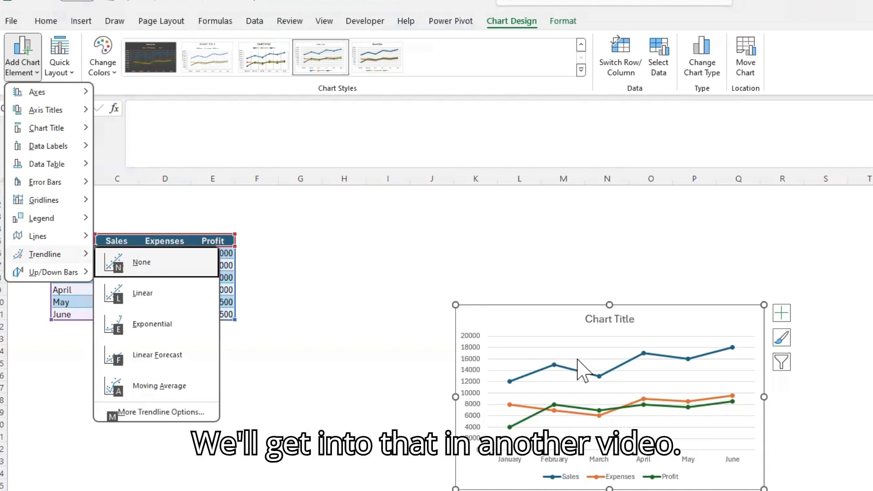
pyautogui.press('l')
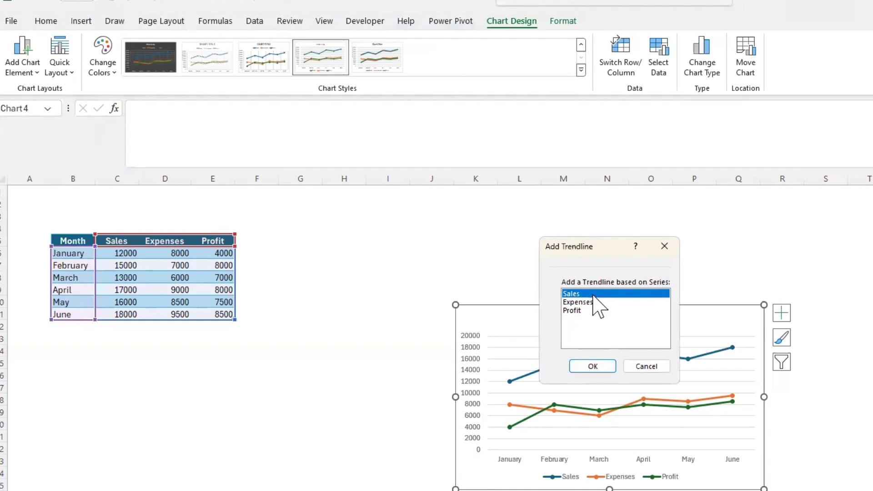
pyautogui.press('Return')
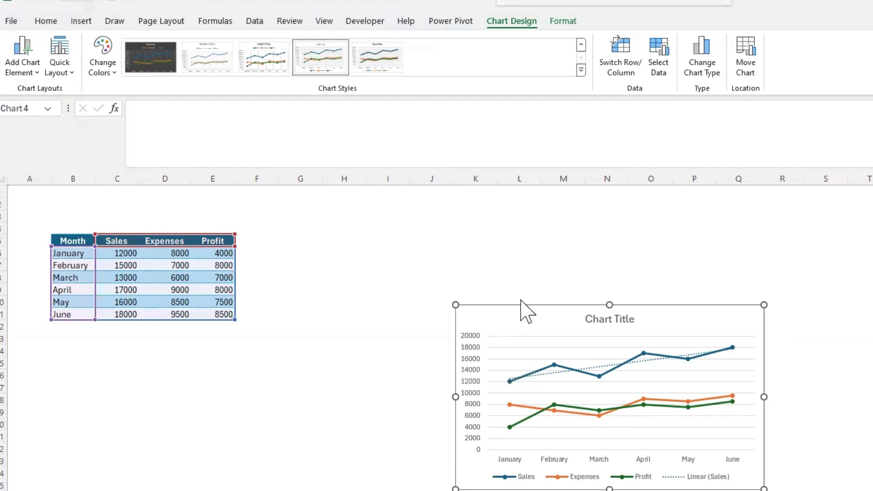
pyautogui.doubleClick(126, 278)
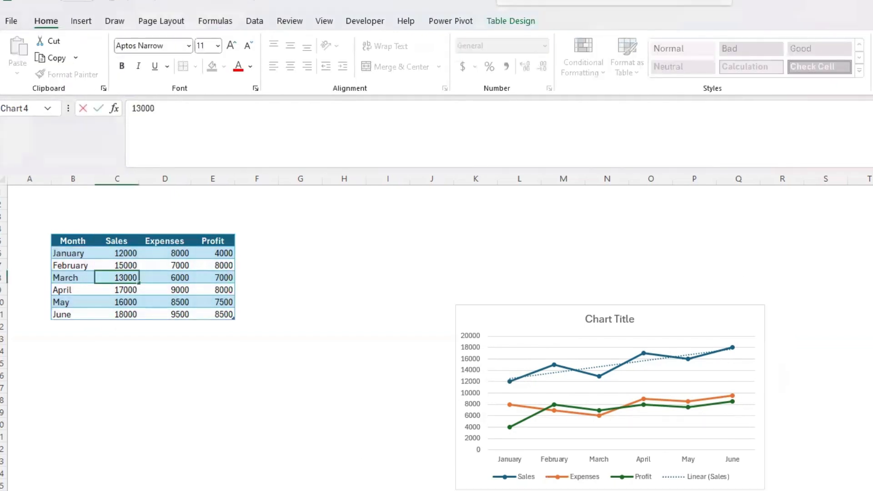
pyautogui.hotkey('ctrl', '1')
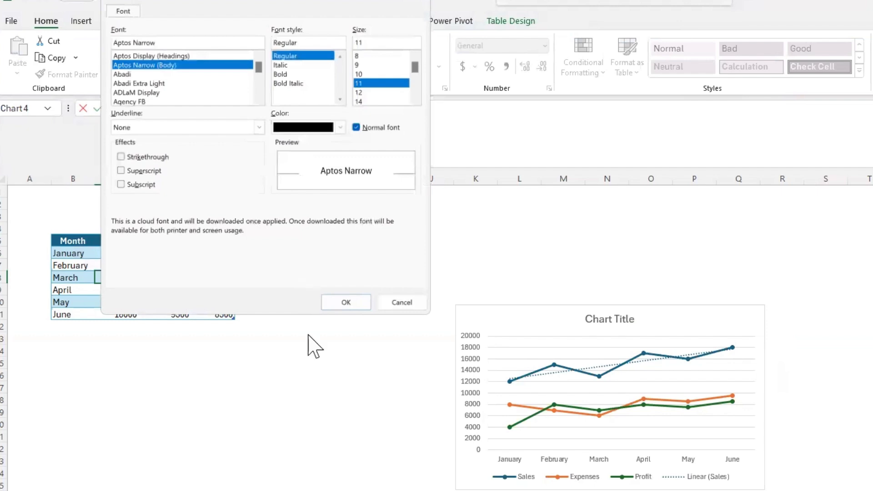
pyautogui.click(400, 303)
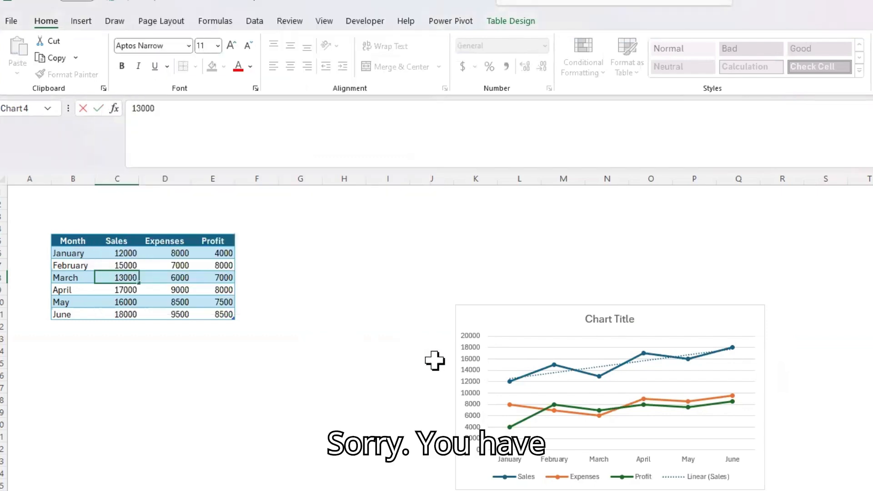
# Step: Examine the line chart's Format Chart Area options for fill, shadow effects, and size and properties, then close the formatting options
pyautogui.click(517, 374)
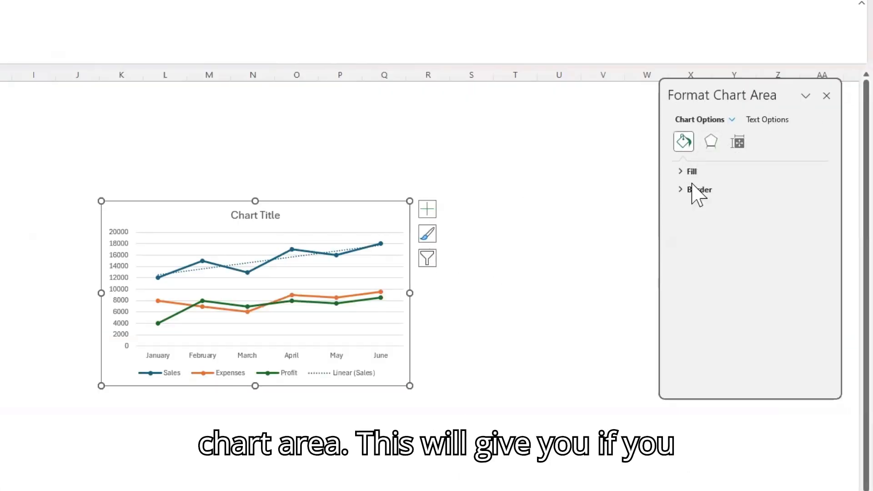
pyautogui.click(686, 172)
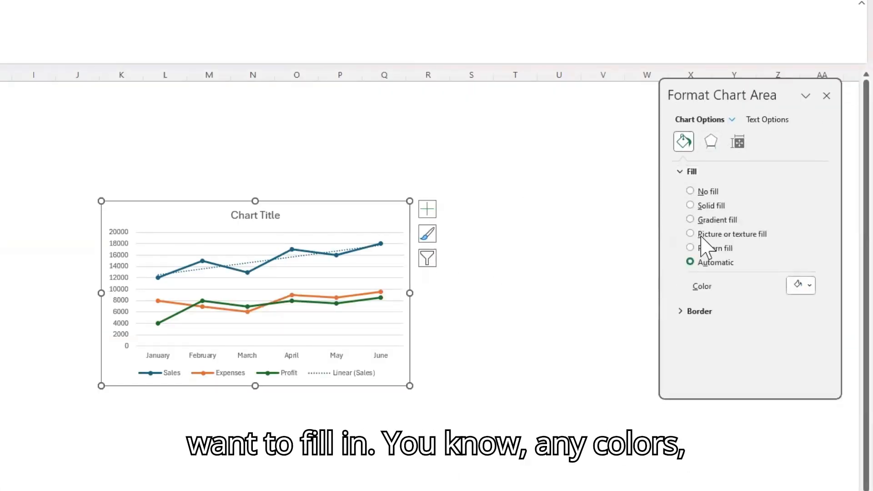
pyautogui.click(712, 143)
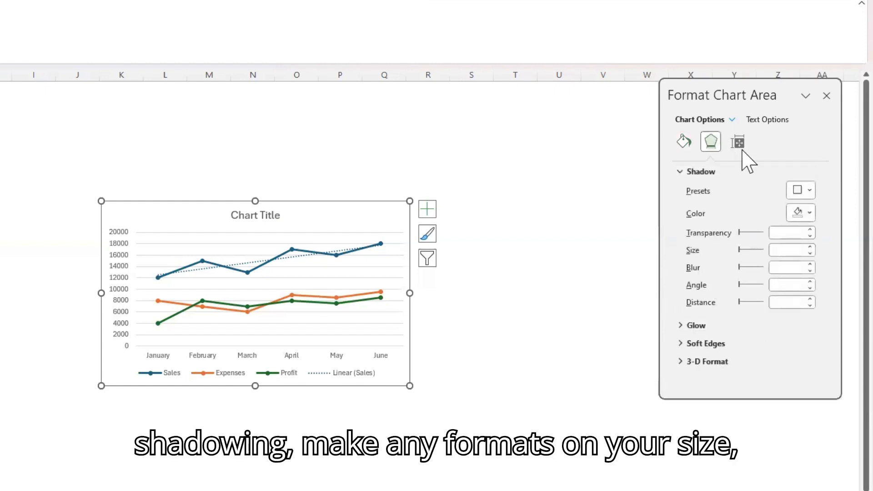
pyautogui.click(739, 142)
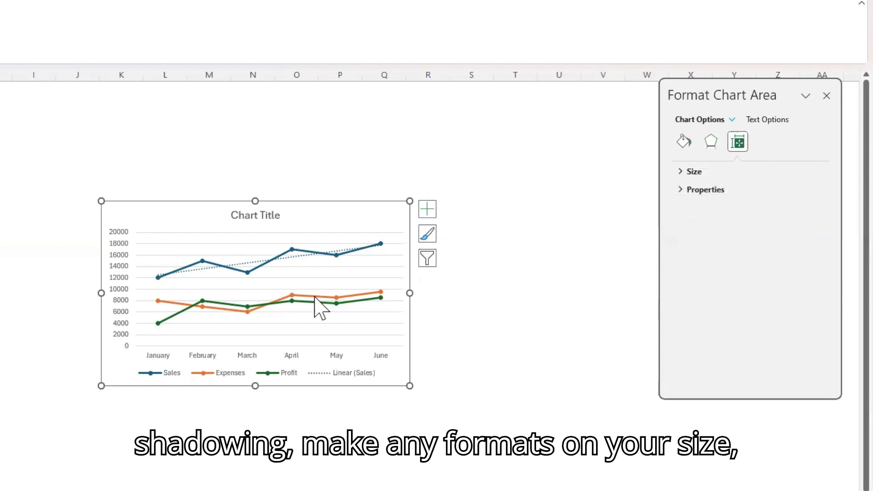
pyautogui.click(827, 96)
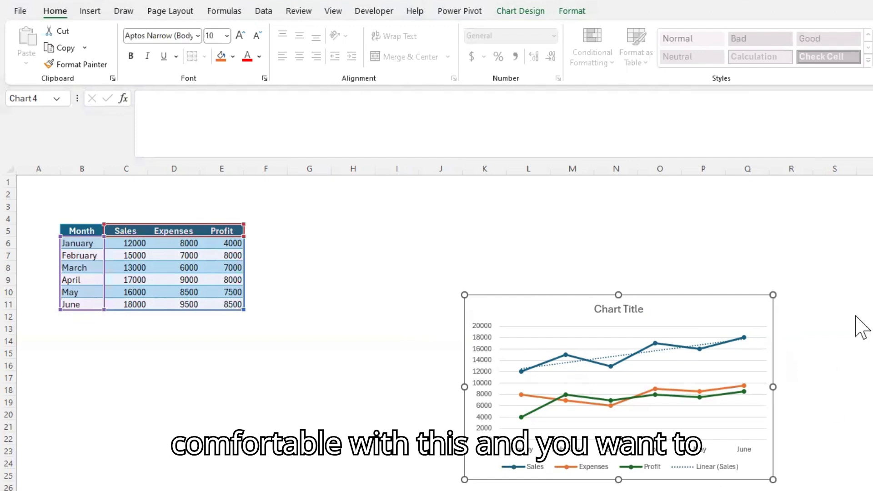
# Step: Change the selected line chart to the Clustered Column chart type, using the first layout with months along the horizontal axis
pyautogui.click(656, 310)
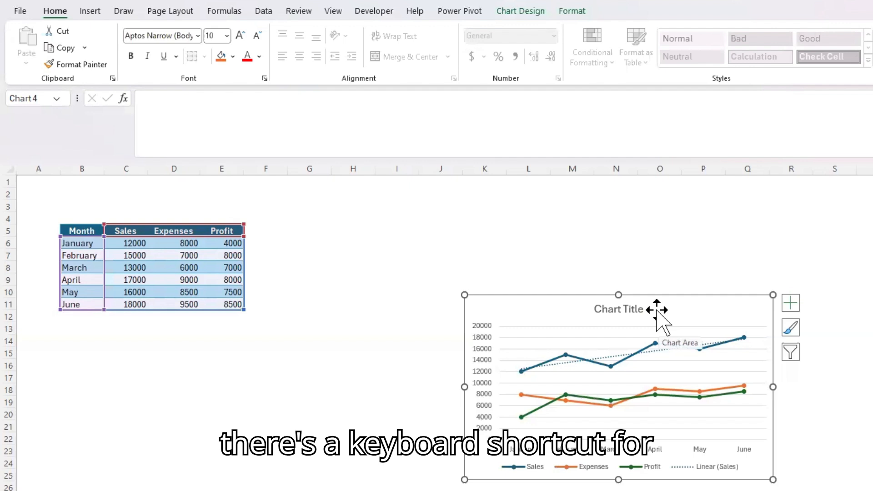
pyautogui.press('alt')
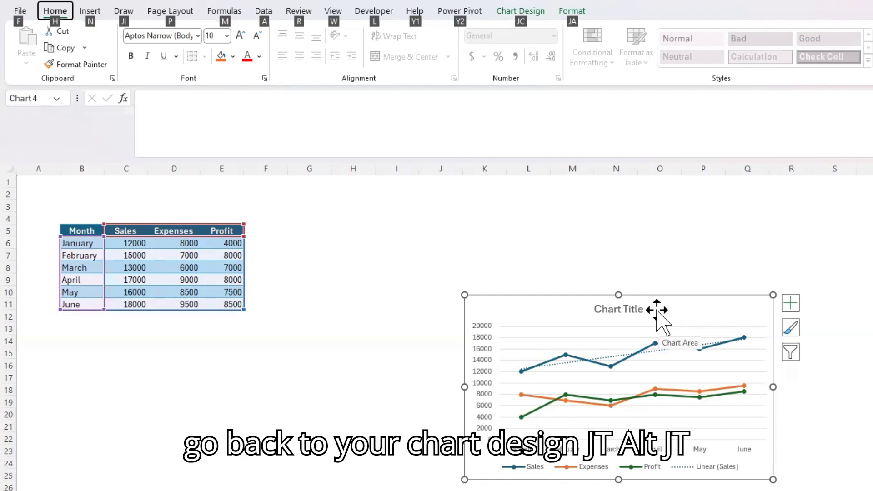
pyautogui.press('j')
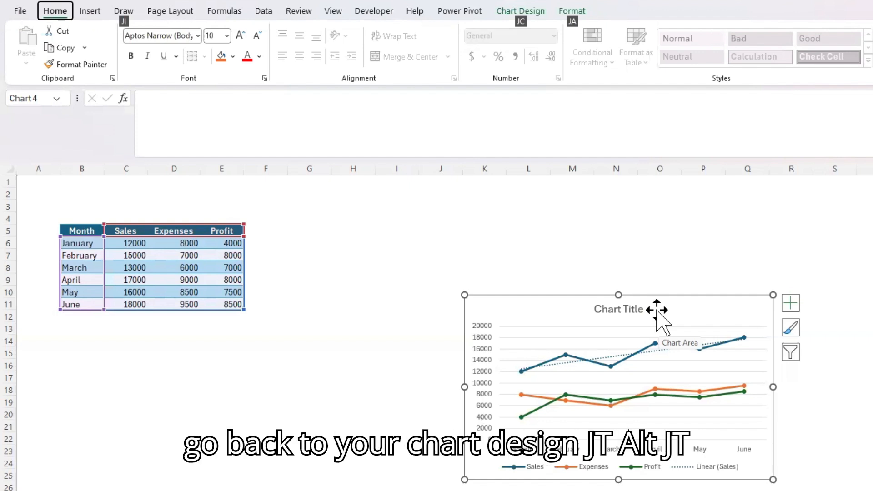
pyautogui.press('c')
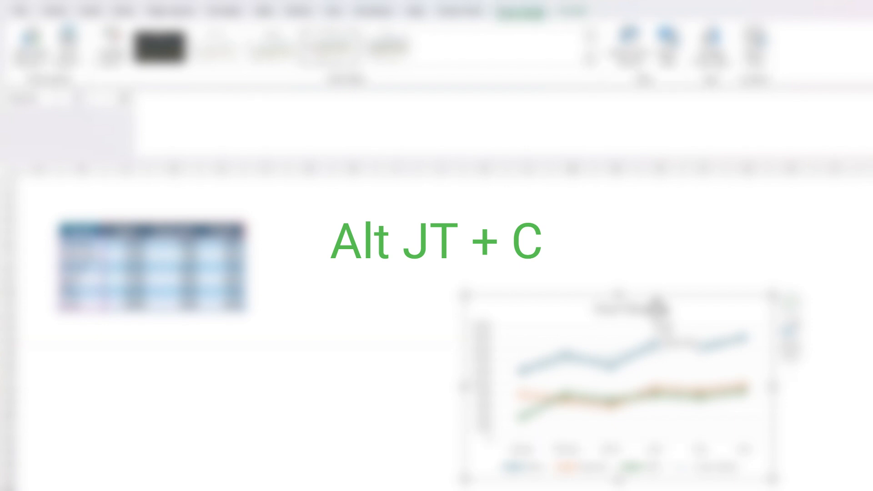
pyautogui.press('c')
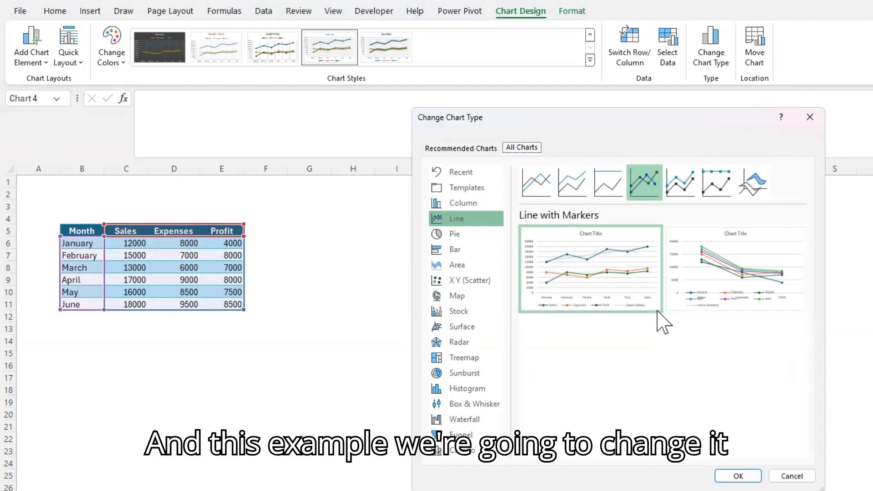
pyautogui.press('Tab')
pyautogui.press('Up')
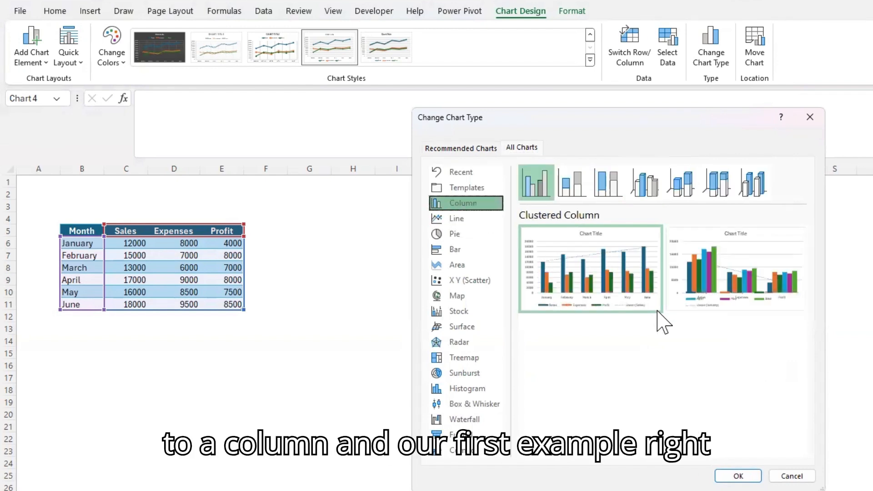
pyautogui.press('Tab')
pyautogui.press('Return')
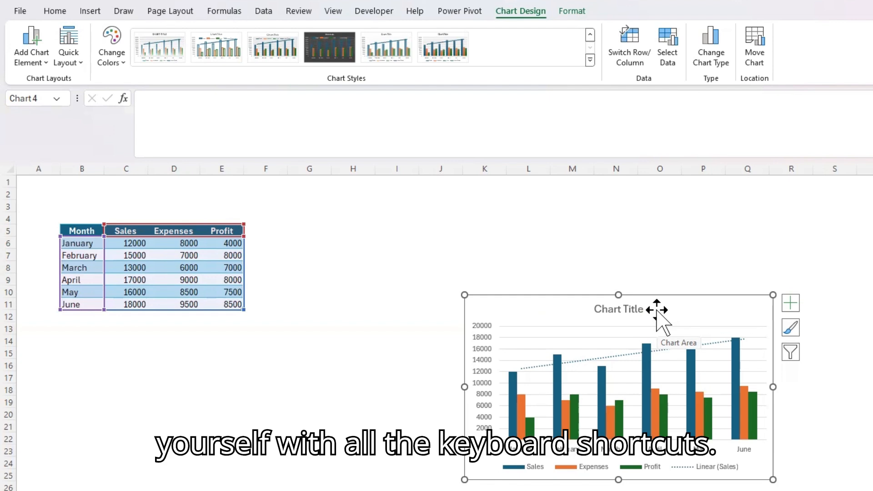
pyautogui.press('alt')
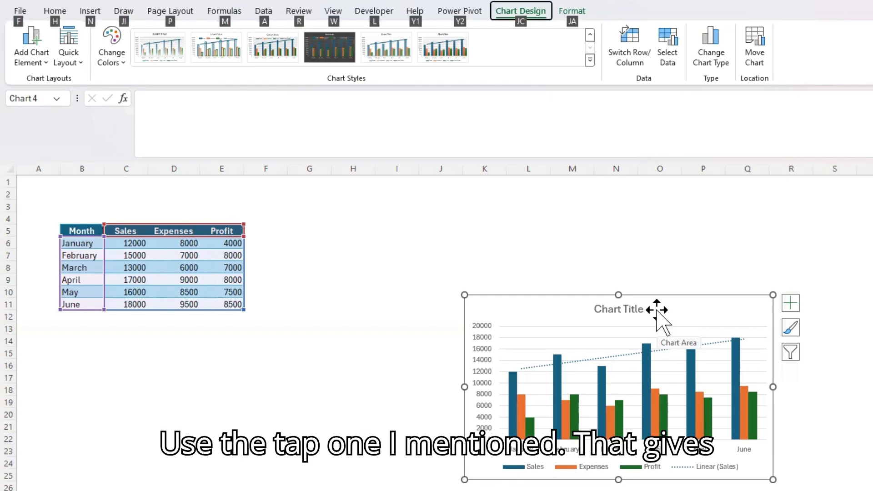